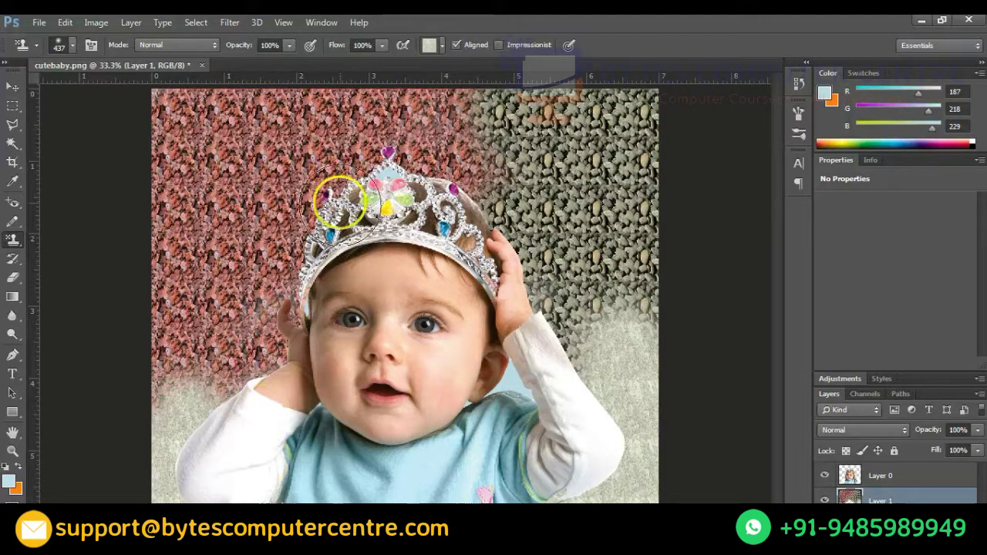
Create a new document 50 pixels wide and 50 pixels high with a white background
{"action": "left_click", "coordinate": [441, 48]}
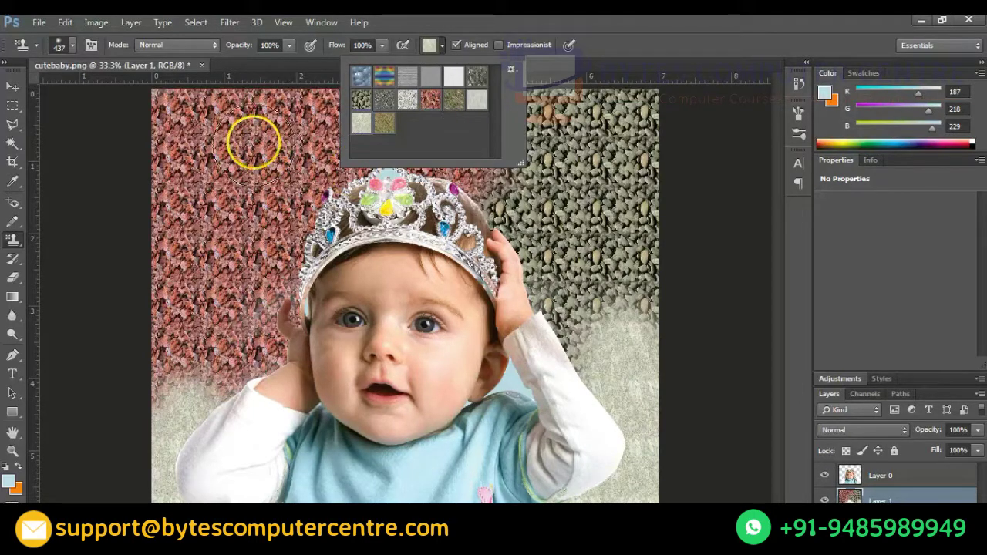
{"action": "left_click", "coordinate": [38, 22]}
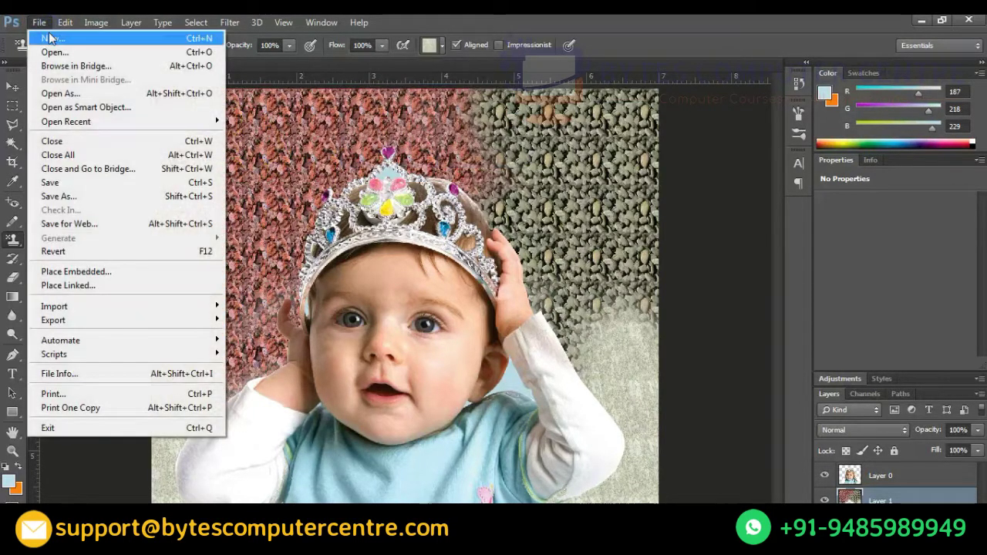
{"action": "left_click", "coordinate": [49, 40]}
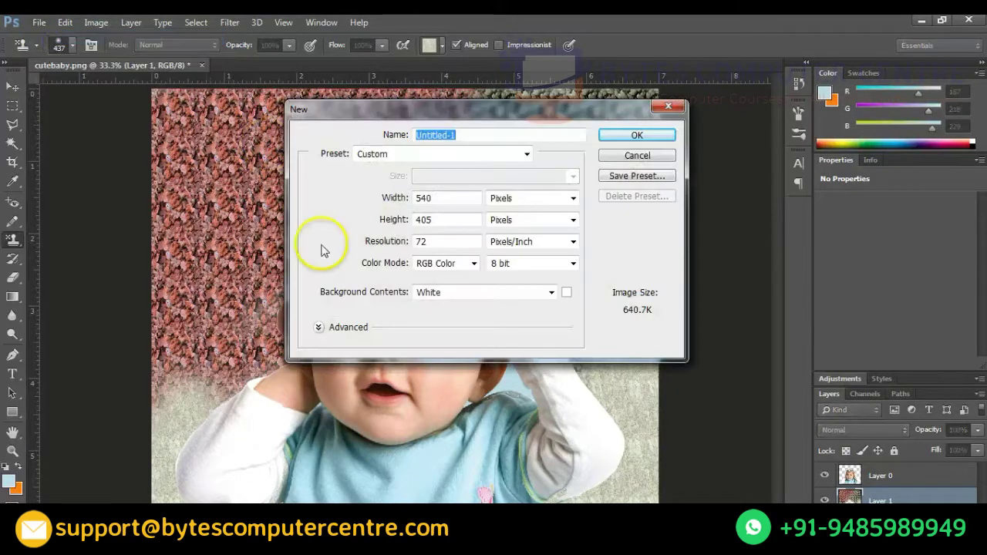
{"action": "left_click", "coordinate": [440, 201]}
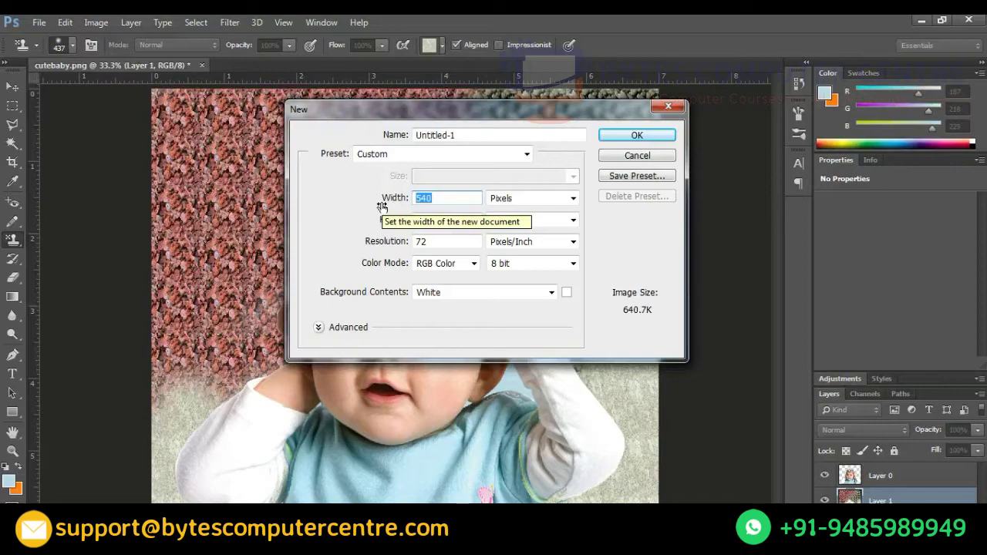
{"action": "type", "text": "50"}
{"action": "key", "text": "Tab"}
{"action": "key", "text": "Tab"}
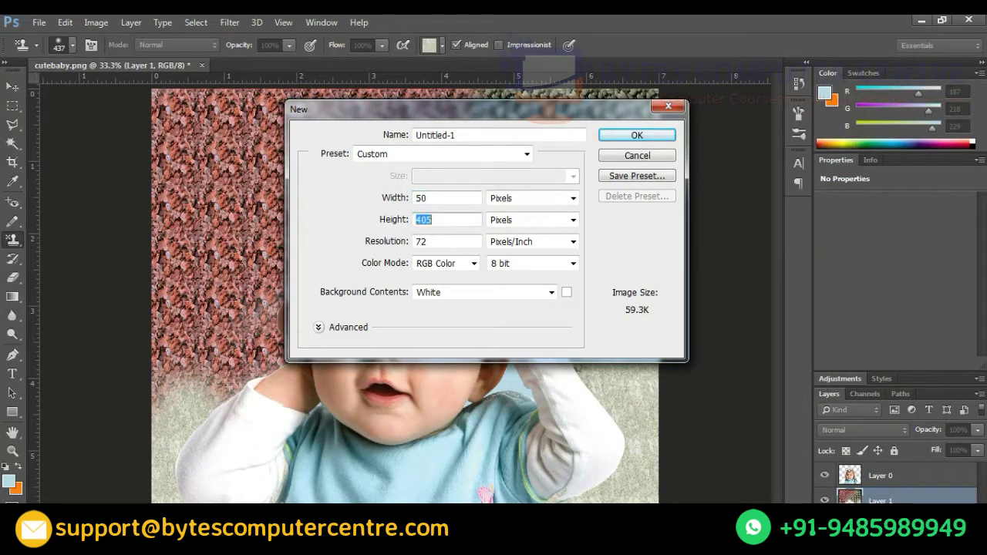
{"action": "type", "text": "50"}
{"action": "key", "text": "Escape"}
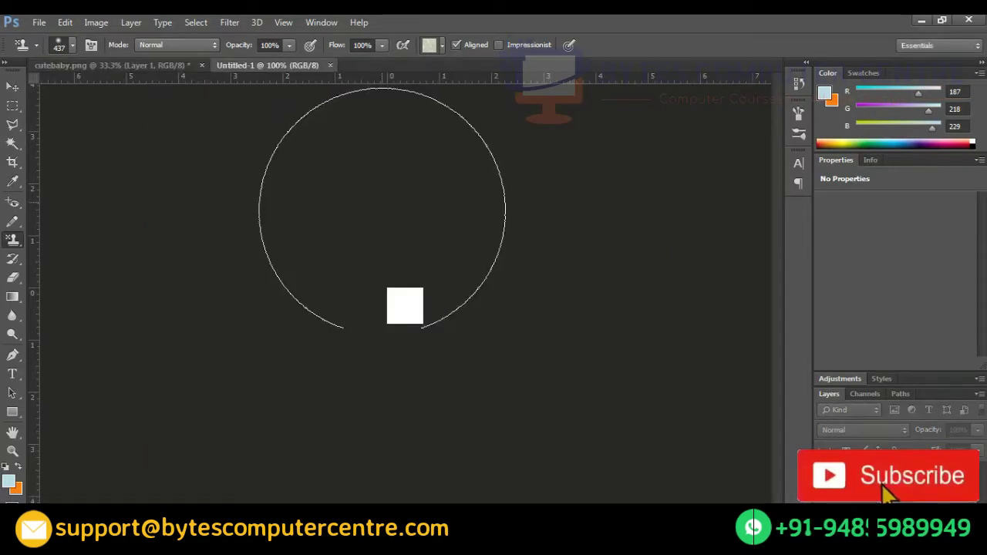
Draw a rectangle shape about 48 by 31 px across the middle of the canvas and fill it with the orange background color
{"action": "left_click_drag", "start_coordinate": [381, 202], "coordinate": [451, 342]}
{"action": "key", "text": "ctrl+d"}
{"action": "key", "text": "ctrl+plus"}
{"action": "key", "text": "ctrl+plus"}
{"action": "key", "text": "ctrl+plus"}
{"action": "key", "text": "ctrl+plus"}
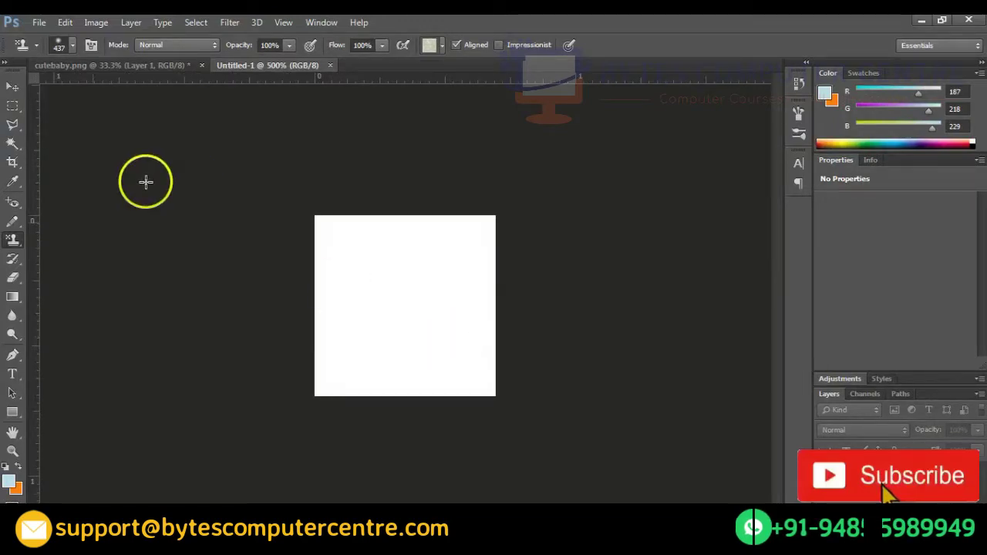
{"action": "left_click", "coordinate": [13, 411]}
{"action": "right_click", "coordinate": [13, 412]}
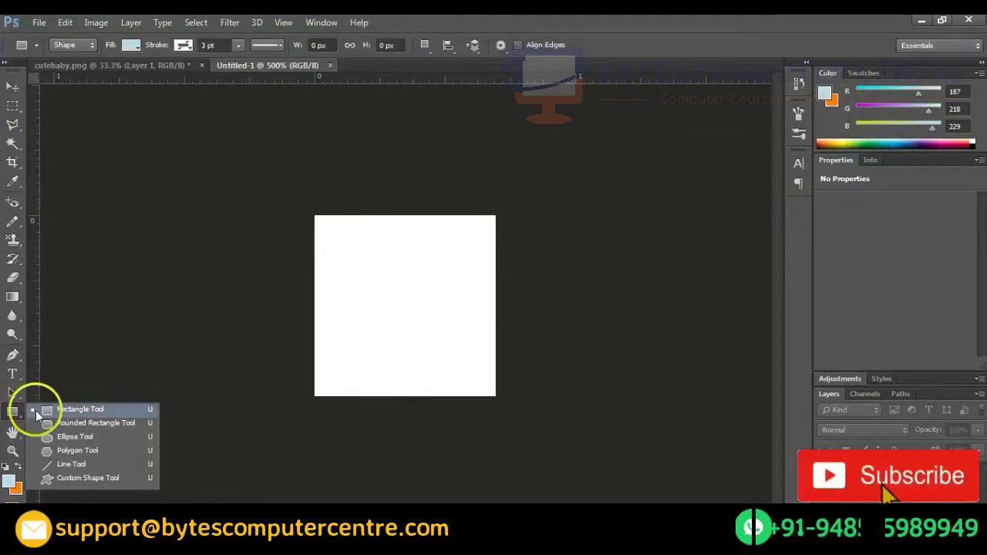
{"action": "left_click", "coordinate": [37, 410]}
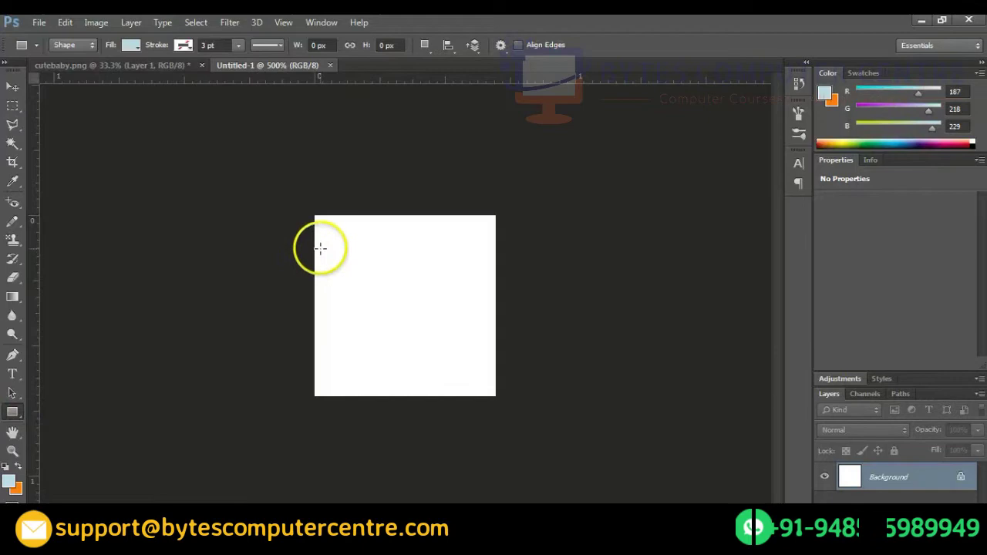
{"action": "left_click_drag", "start_coordinate": [317, 248], "coordinate": [494, 360]}
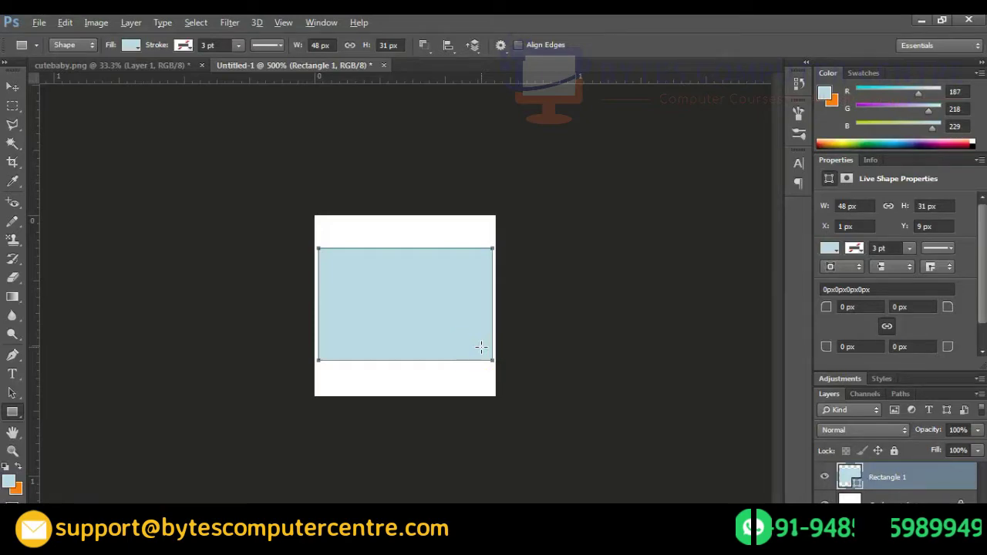
{"action": "key", "text": "ctrl+BackSpace"}
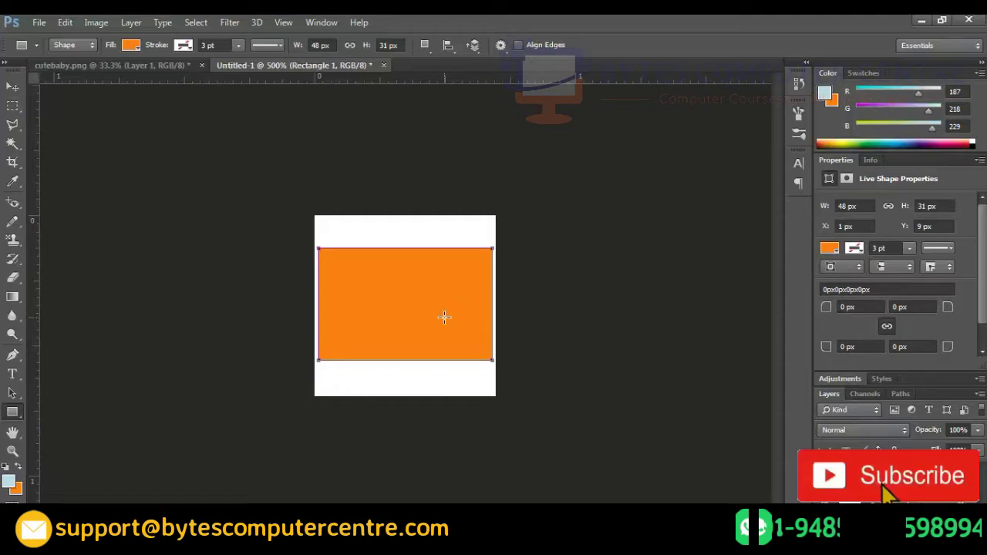
Define the orange rectangle artwork as a pattern named "My Pattern"
{"action": "left_click", "coordinate": [67, 23]}
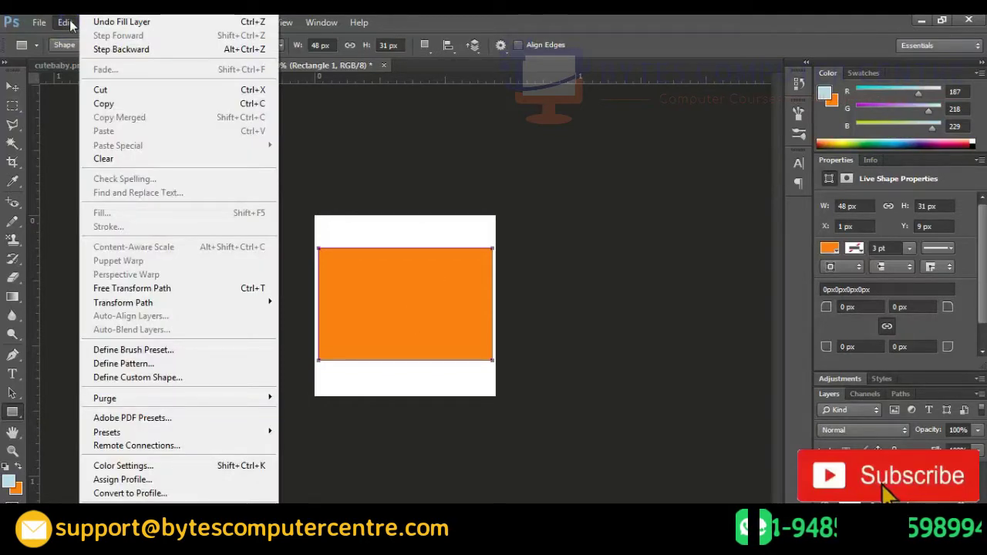
{"action": "left_click", "coordinate": [199, 364]}
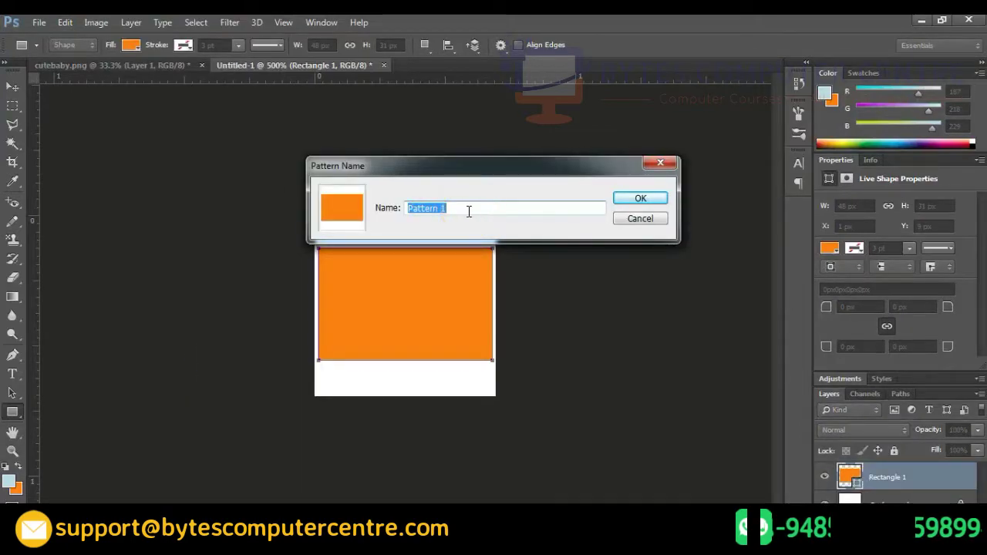
{"action": "type", "text": "My P"}
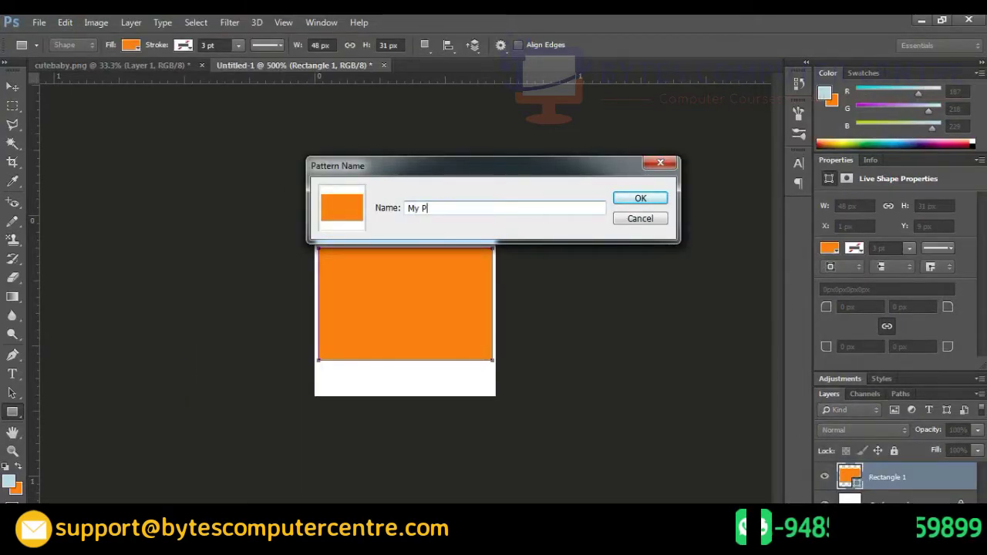
{"action": "type", "text": "attern"}
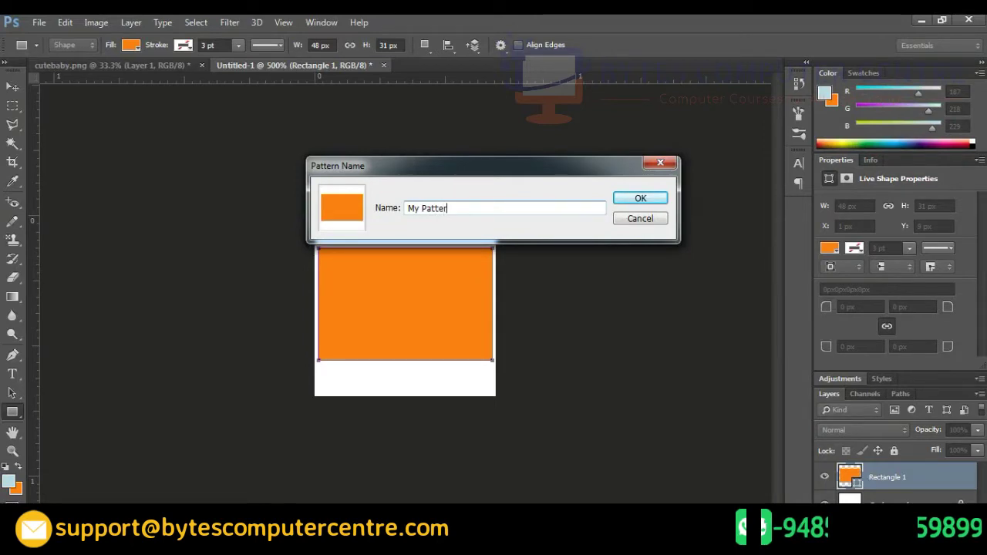
{"action": "left_click", "coordinate": [620, 198]}
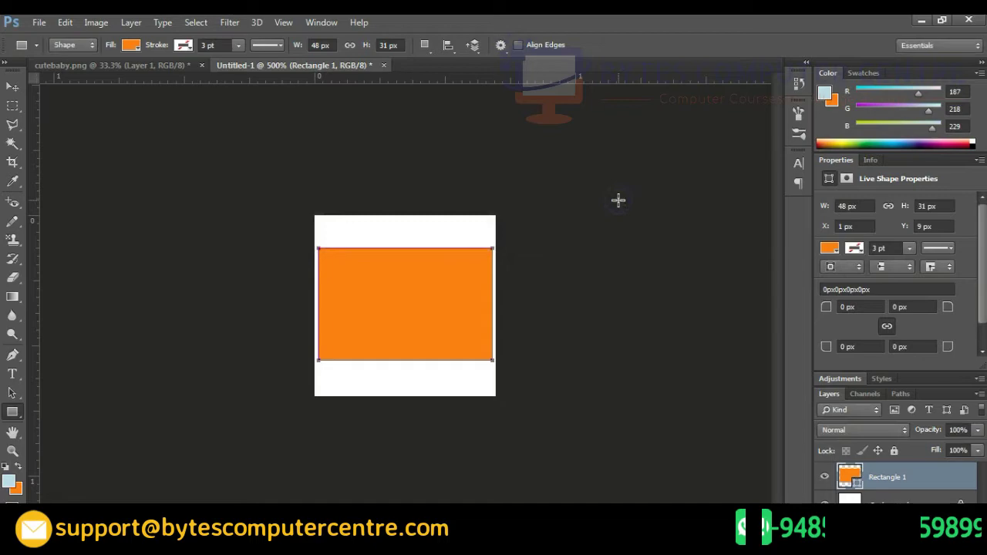
Return to the cutebaby.png document and set the Pattern Stamp tool to use the new orange rectangle pattern
{"action": "left_click", "coordinate": [179, 65]}
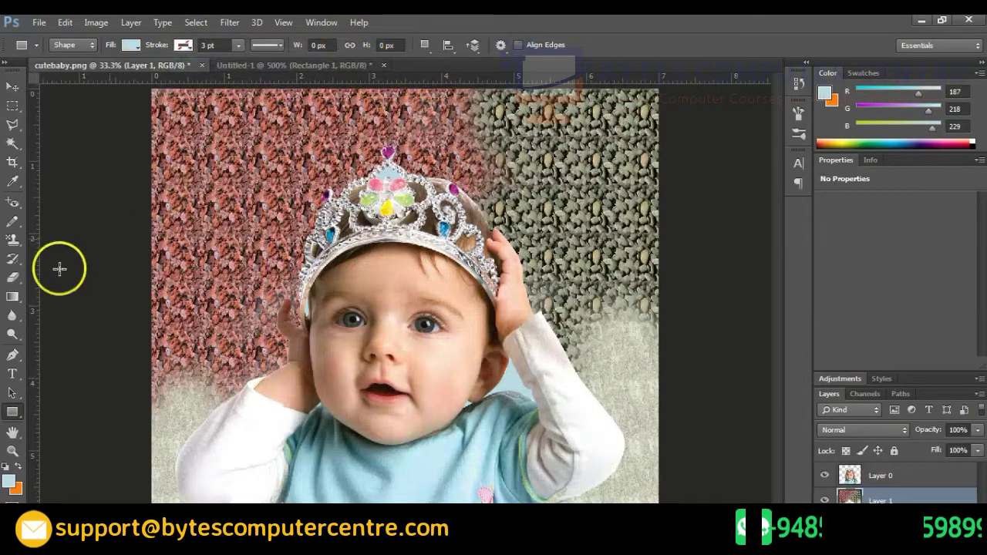
{"action": "left_click", "coordinate": [13, 241]}
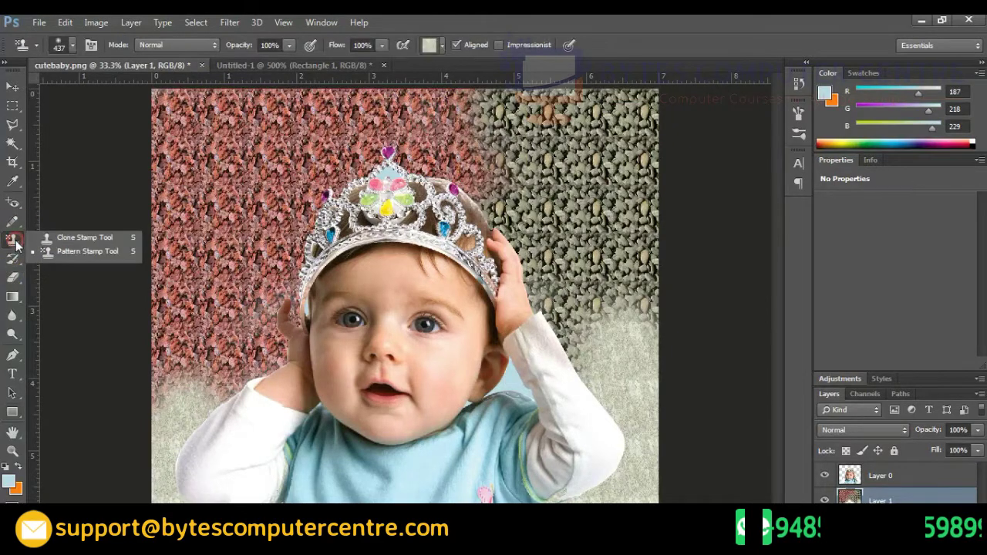
{"action": "left_click", "coordinate": [47, 254]}
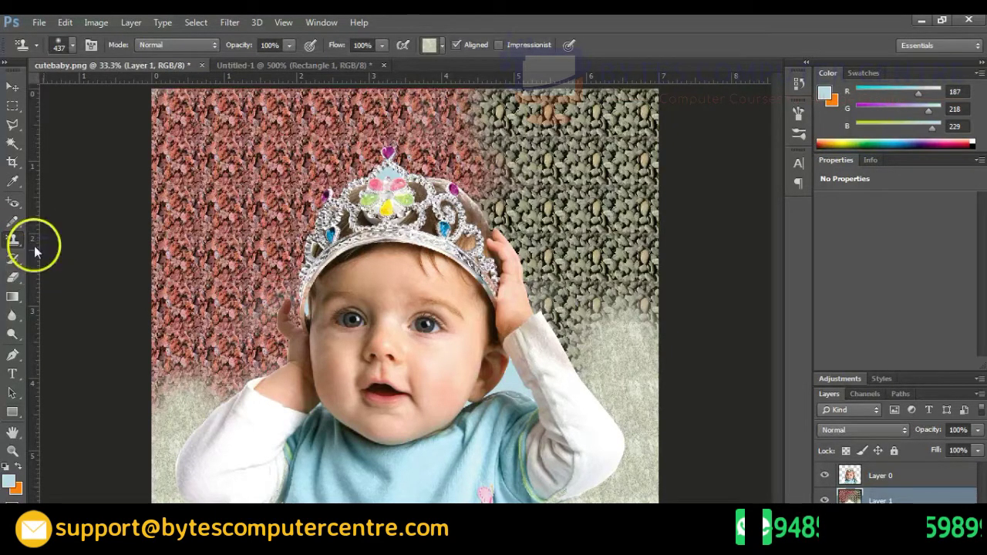
{"action": "left_click", "coordinate": [20, 245]}
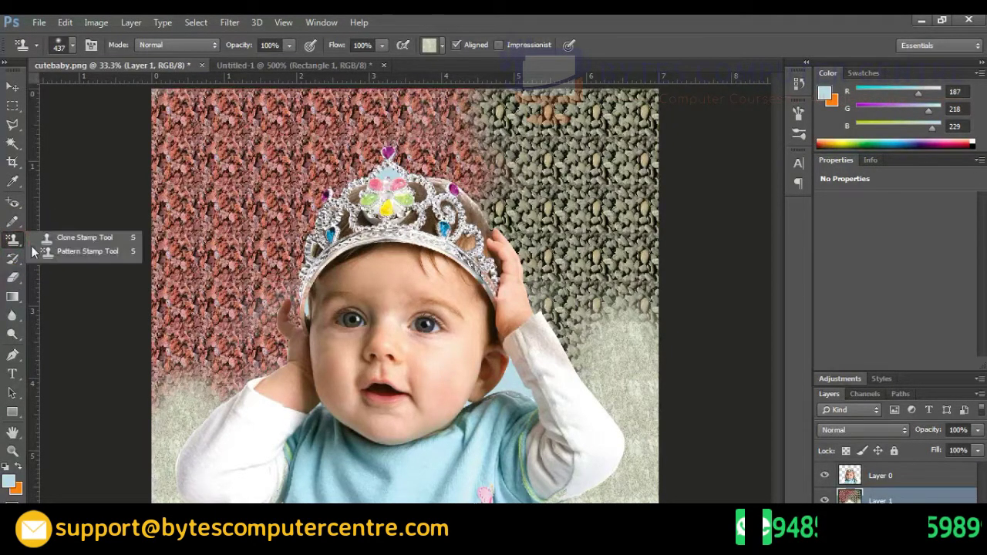
{"action": "left_click", "coordinate": [45, 253]}
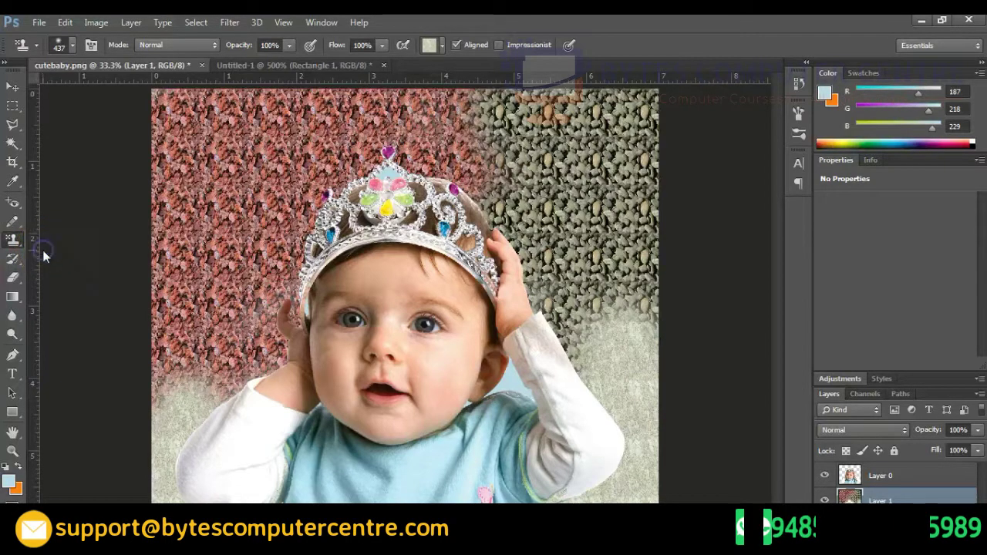
{"action": "left_click", "coordinate": [441, 48]}
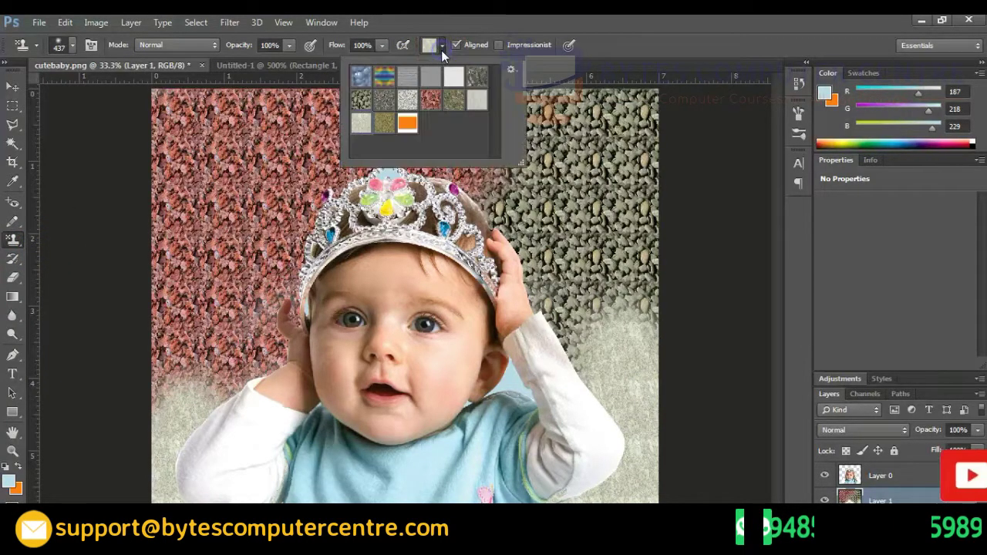
{"action": "left_click", "coordinate": [407, 126]}
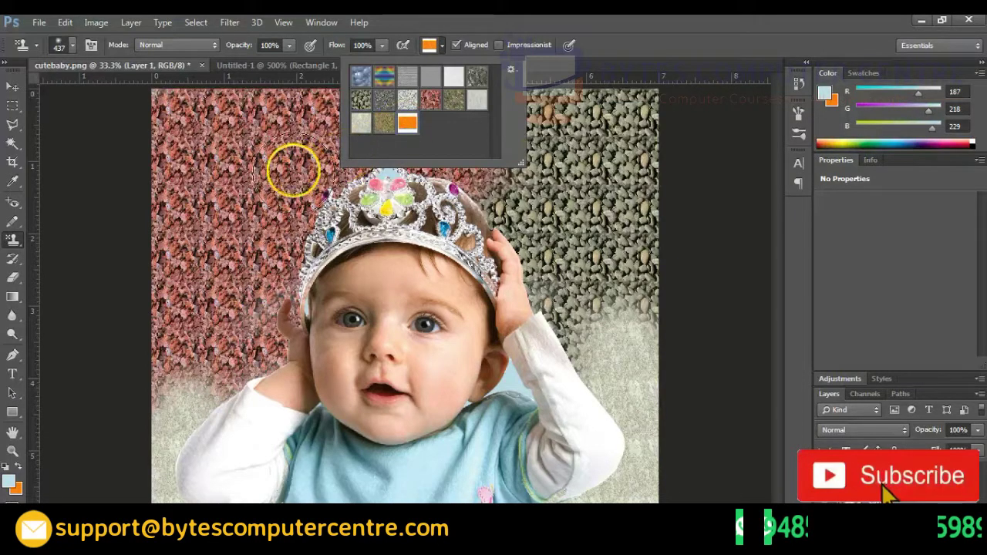
Paint the orange pattern over the stone and textured background around the baby on Layer 1
{"action": "mouse_move", "coordinate": [293, 169]}
{"action": "left_mouse_down"}
{"action": "mouse_move", "coordinate": [236, 170]}
{"action": "mouse_move", "coordinate": [237, 181]}
{"action": "mouse_move", "coordinate": [270, 108]}
{"action": "mouse_move", "coordinate": [200, 247]}
{"action": "mouse_move", "coordinate": [346, 131]}
{"action": "mouse_move", "coordinate": [463, 154]}
{"action": "mouse_move", "coordinate": [531, 131]}
{"action": "mouse_move", "coordinate": [633, 200]}
{"action": "mouse_move", "coordinate": [601, 270]}
{"action": "mouse_move", "coordinate": [623, 297]}
{"action": "mouse_move", "coordinate": [627, 456]}
{"action": "mouse_move", "coordinate": [640, 493]}
{"action": "mouse_move", "coordinate": [546, 480]}
{"action": "mouse_move", "coordinate": [555, 316]}
{"action": "left_mouse_up"}
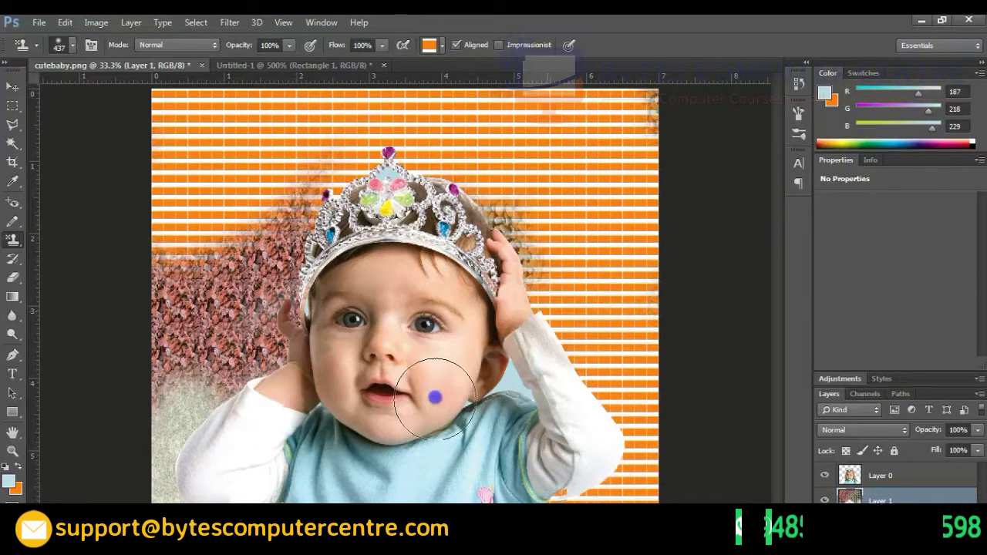
{"action": "mouse_move", "coordinate": [435, 397]}
{"action": "left_mouse_down"}
{"action": "mouse_move", "coordinate": [260, 243]}
{"action": "mouse_move", "coordinate": [317, 212]}
{"action": "mouse_move", "coordinate": [274, 230]}
{"action": "mouse_move", "coordinate": [211, 229]}
{"action": "mouse_move", "coordinate": [160, 327]}
{"action": "mouse_move", "coordinate": [197, 292]}
{"action": "mouse_move", "coordinate": [257, 366]}
{"action": "mouse_move", "coordinate": [171, 475]}
{"action": "mouse_move", "coordinate": [163, 500]}
{"action": "mouse_move", "coordinate": [194, 471]}
{"action": "mouse_move", "coordinate": [182, 493]}
{"action": "left_mouse_up"}
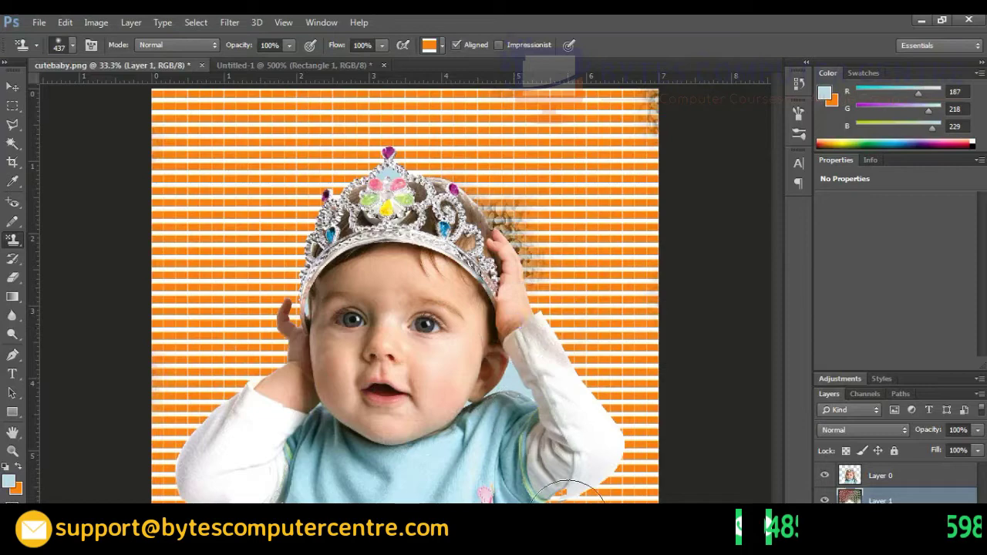
{"action": "left_click", "coordinate": [675, 436]}
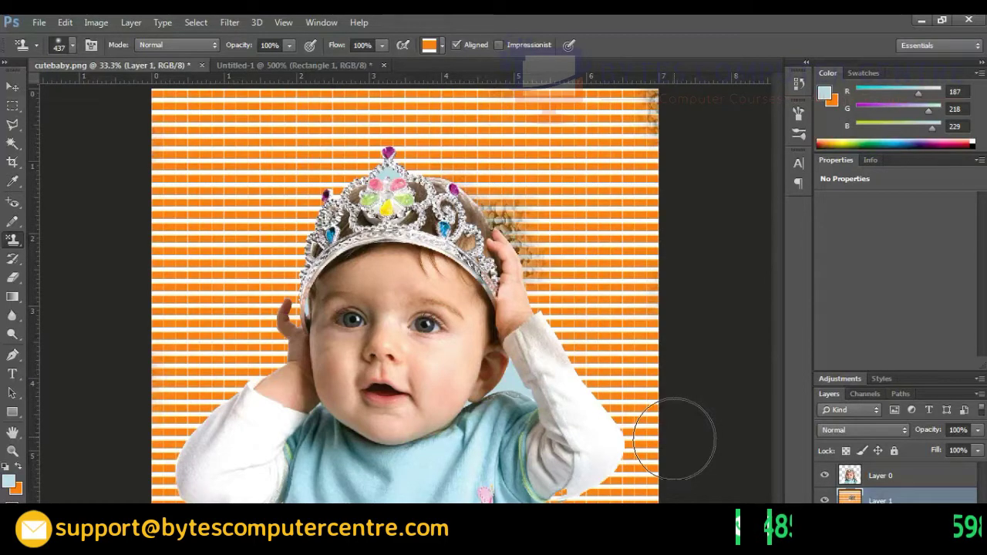
{"action": "left_click_drag", "start_coordinate": [571, 297], "coordinate": [570, 299]}
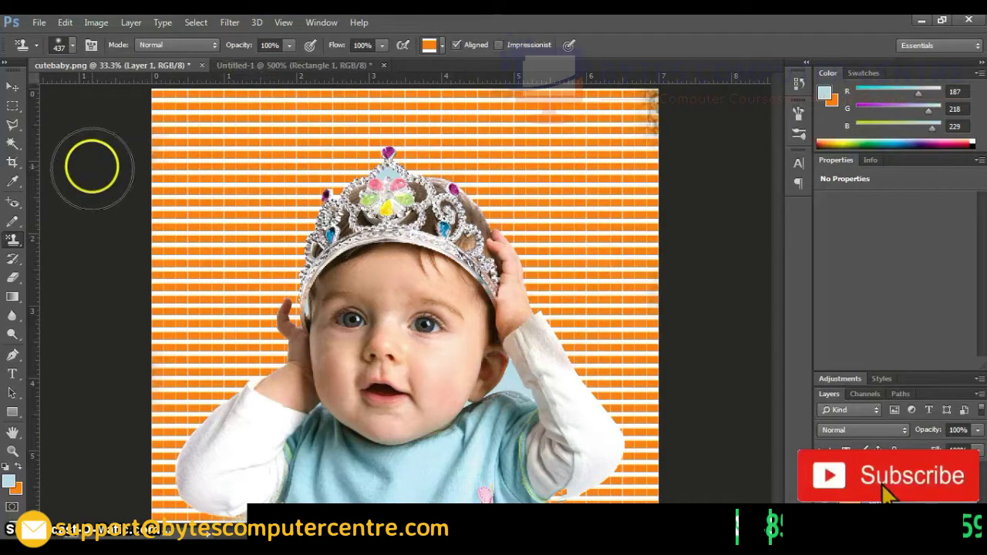
{"action": "right_click", "coordinate": [13, 239]}
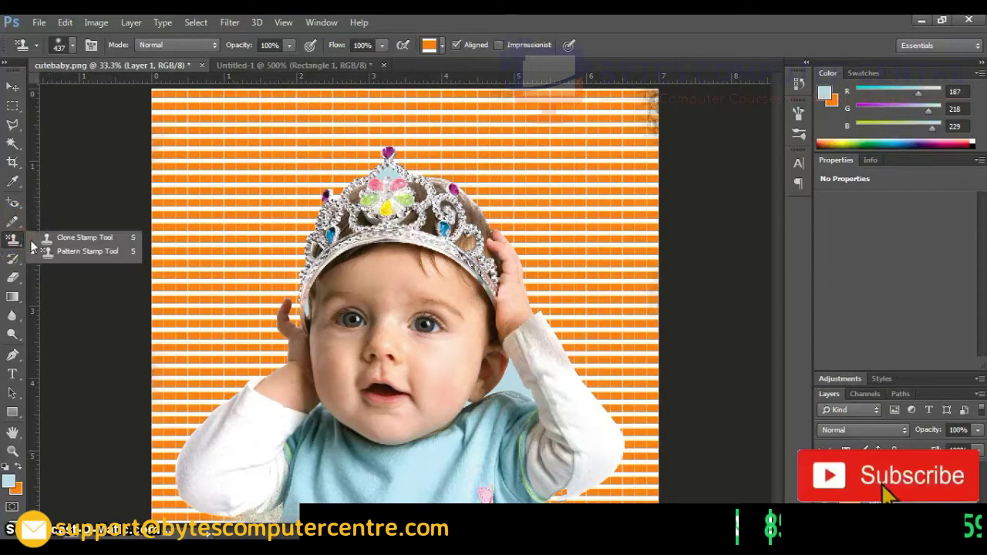